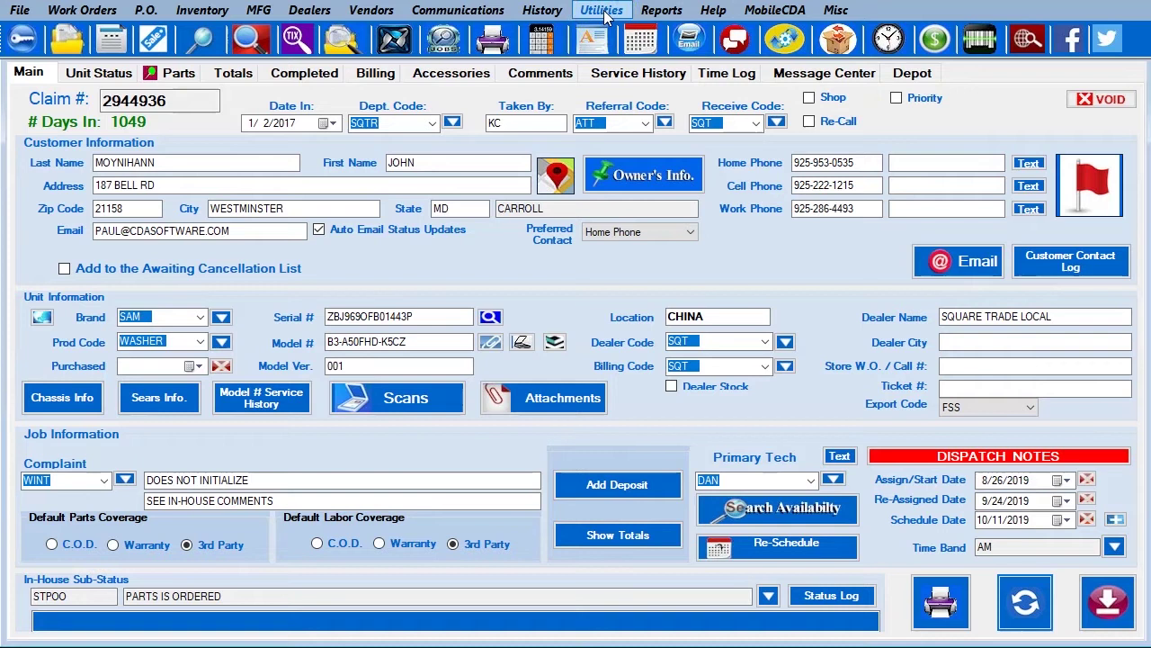
- Open the system settings and examine the work order options
{"action": "left_click", "coordinate": [602, 11]}
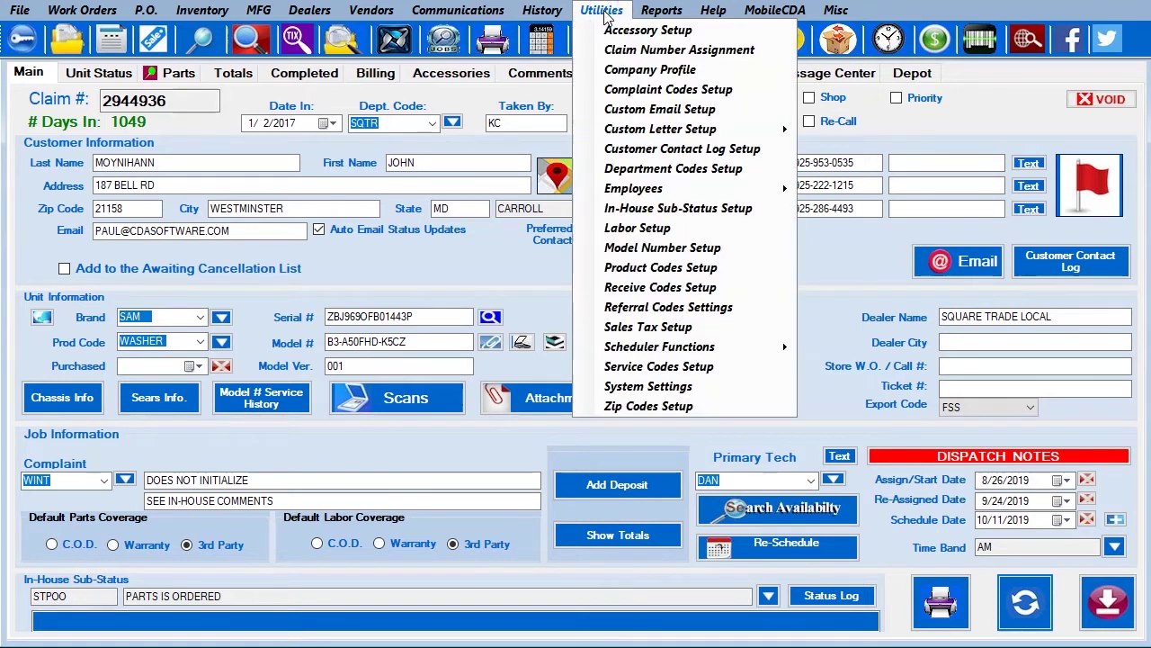
{"action": "left_click", "coordinate": [651, 389]}
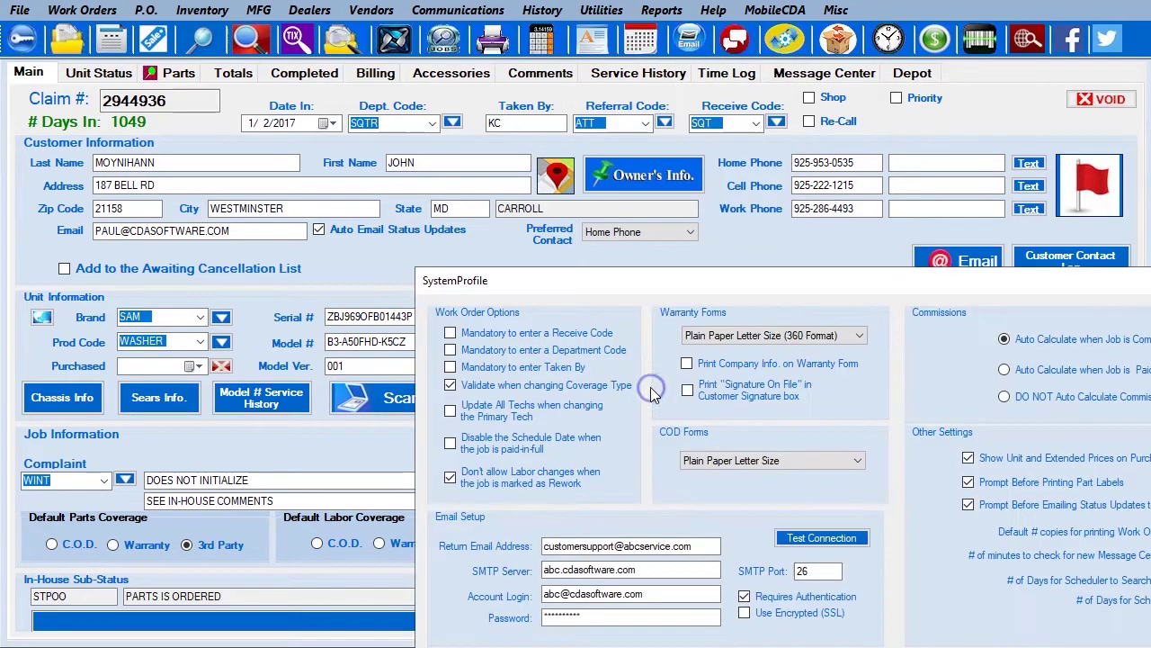
{"action": "left_click_drag", "start_coordinate": [819, 290], "coordinate": [432, 168]}
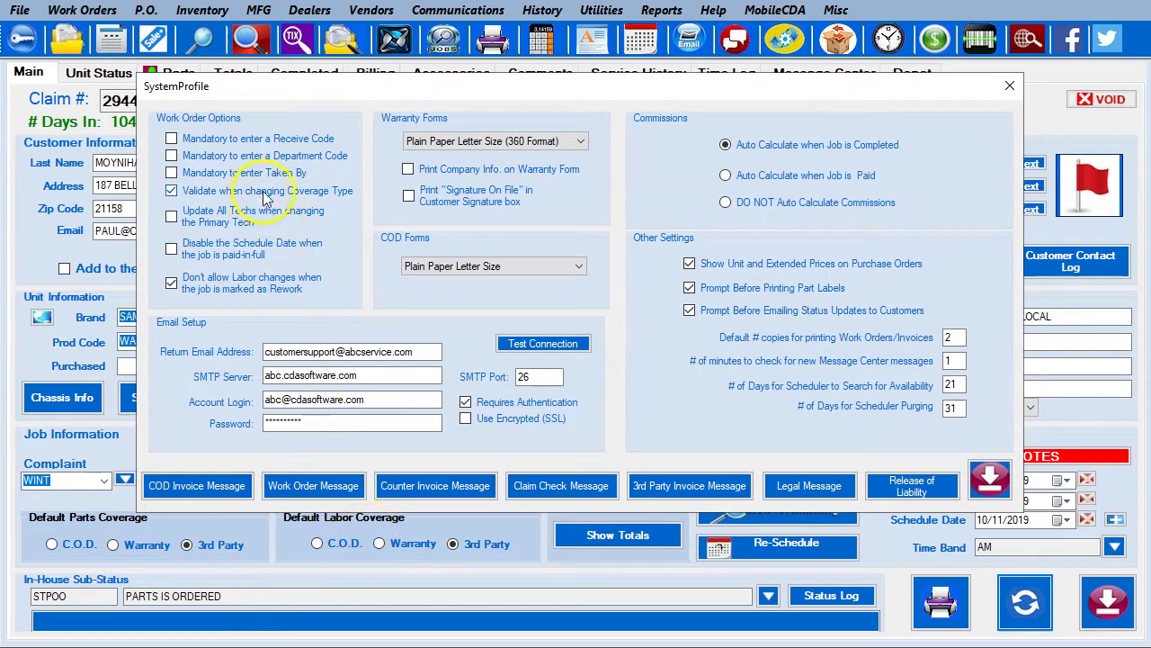
{"action": "left_click_drag", "start_coordinate": [377, 86], "coordinate": [273, 101]}
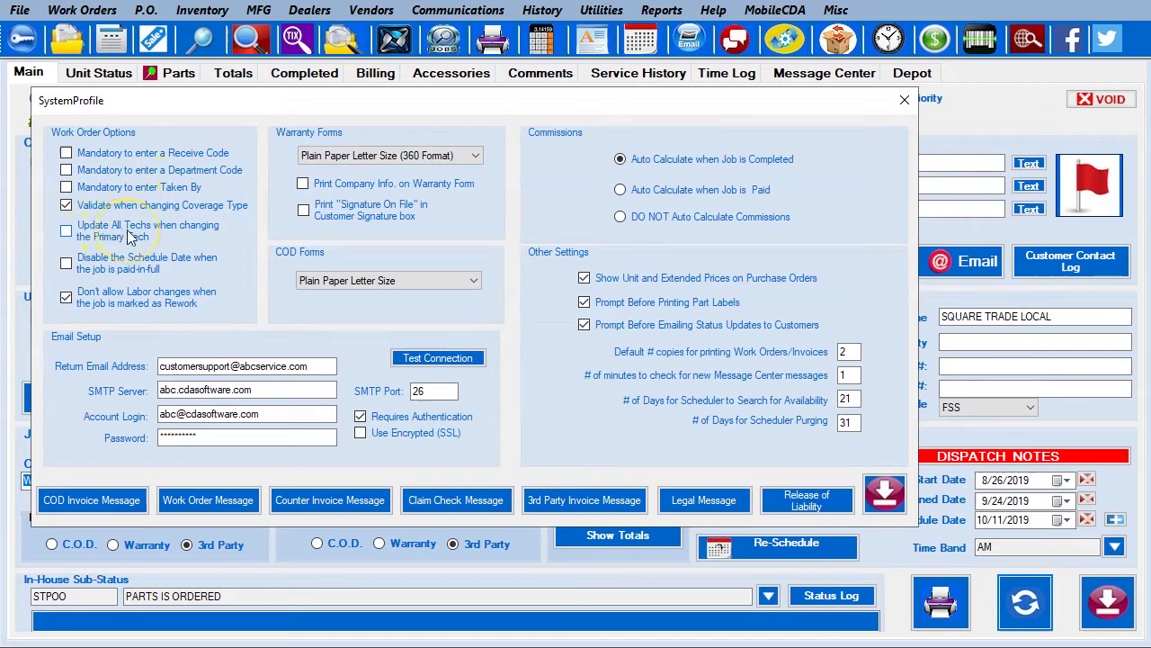
- Compare the work order options in the system settings with the Primary Tech and scheduling fields on the claim's main page
{"action": "left_click_drag", "start_coordinate": [538, 99], "coordinate": [576, 612]}
{"action": "left_click", "coordinate": [784, 509]}
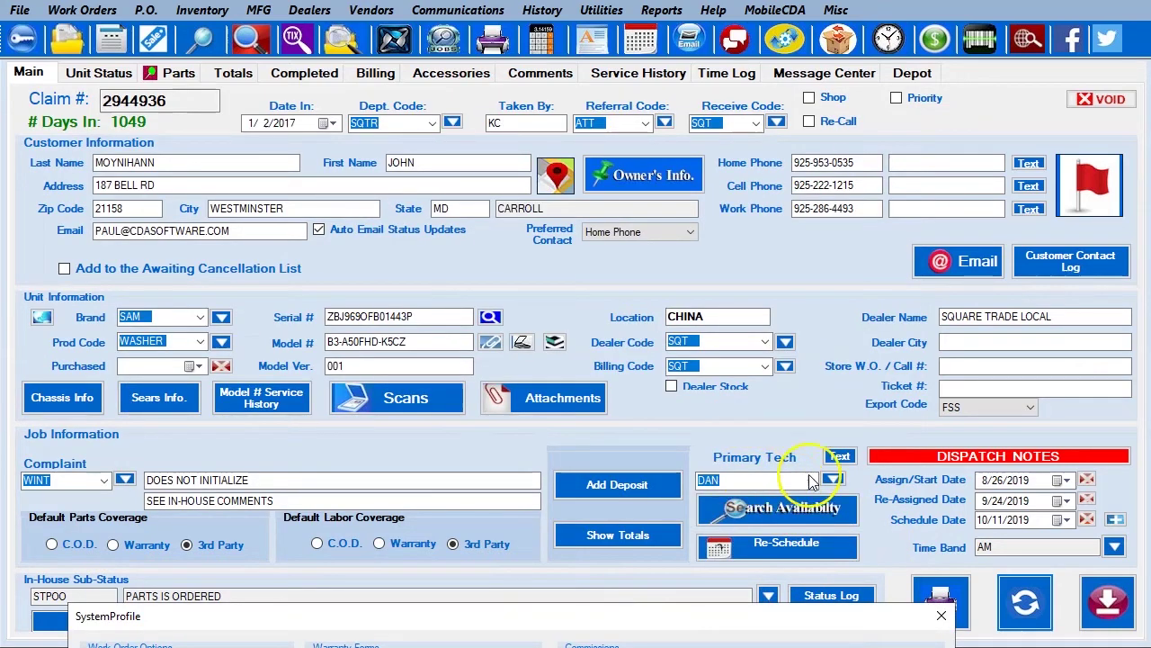
{"action": "left_click_drag", "start_coordinate": [668, 619], "coordinate": [641, 125]}
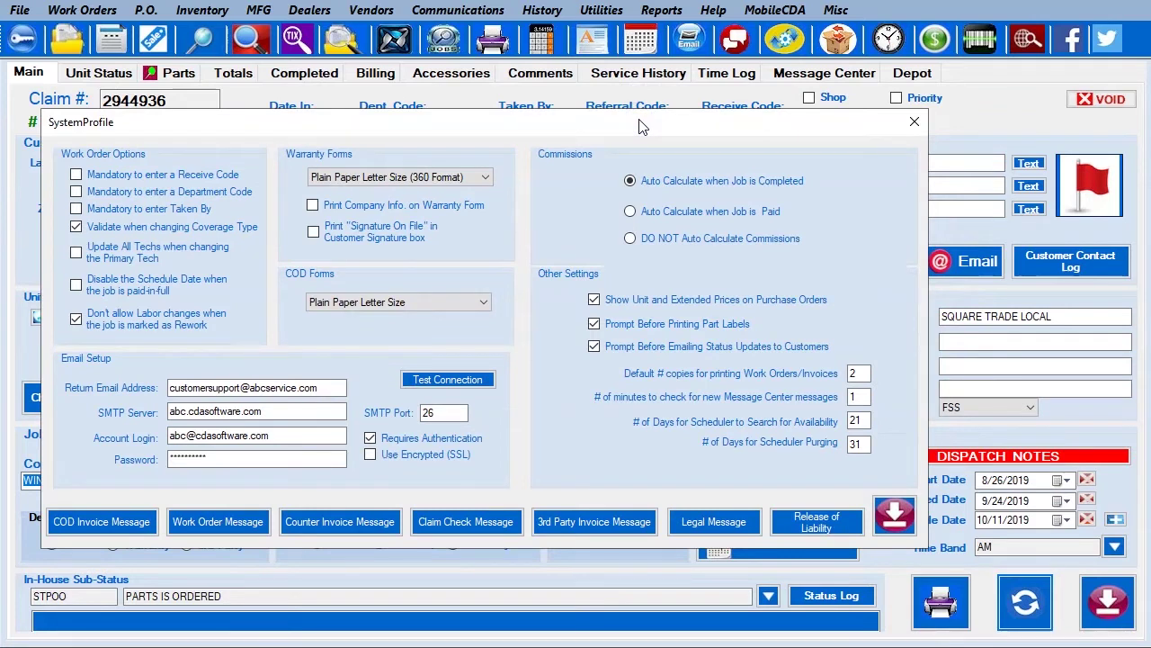
{"action": "left_click", "coordinate": [619, 127]}
{"action": "mouse_move", "coordinate": [612, 125]}
{"action": "left_mouse_down"}
{"action": "mouse_move", "coordinate": [648, 634]}
{"action": "mouse_move", "coordinate": [658, 392]}
{"action": "mouse_move", "coordinate": [603, 90]}
{"action": "mouse_move", "coordinate": [607, 122]}
{"action": "left_mouse_up"}
{"action": "left_click", "coordinate": [177, 331]}
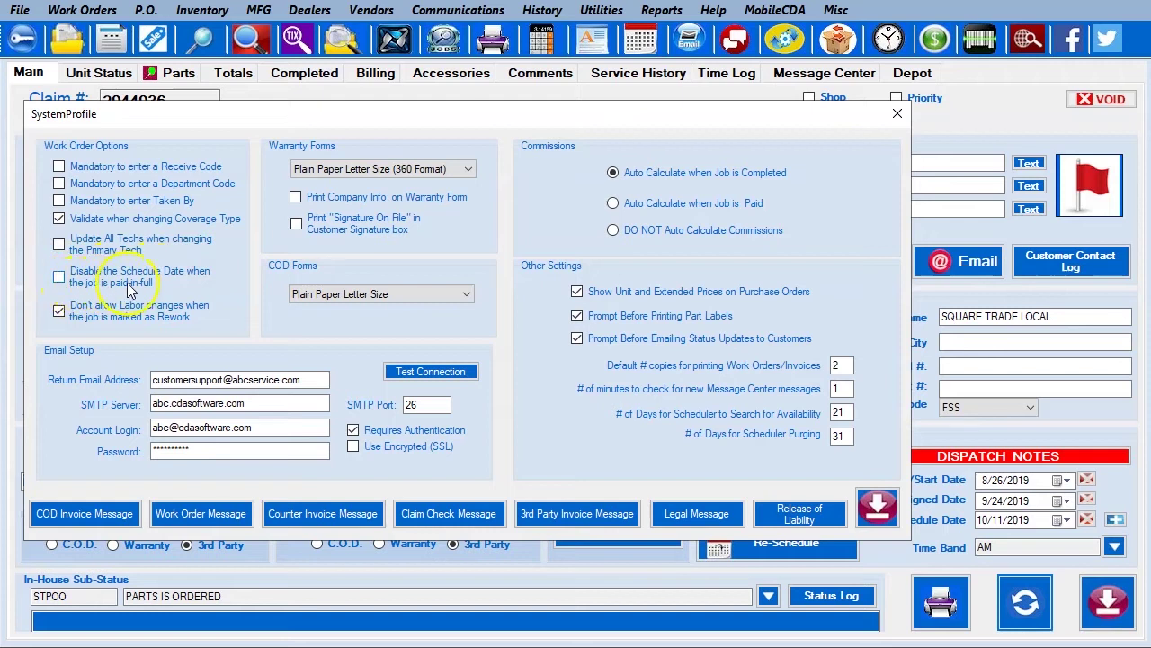
{"action": "left_click_drag", "start_coordinate": [331, 123], "coordinate": [352, 68]}
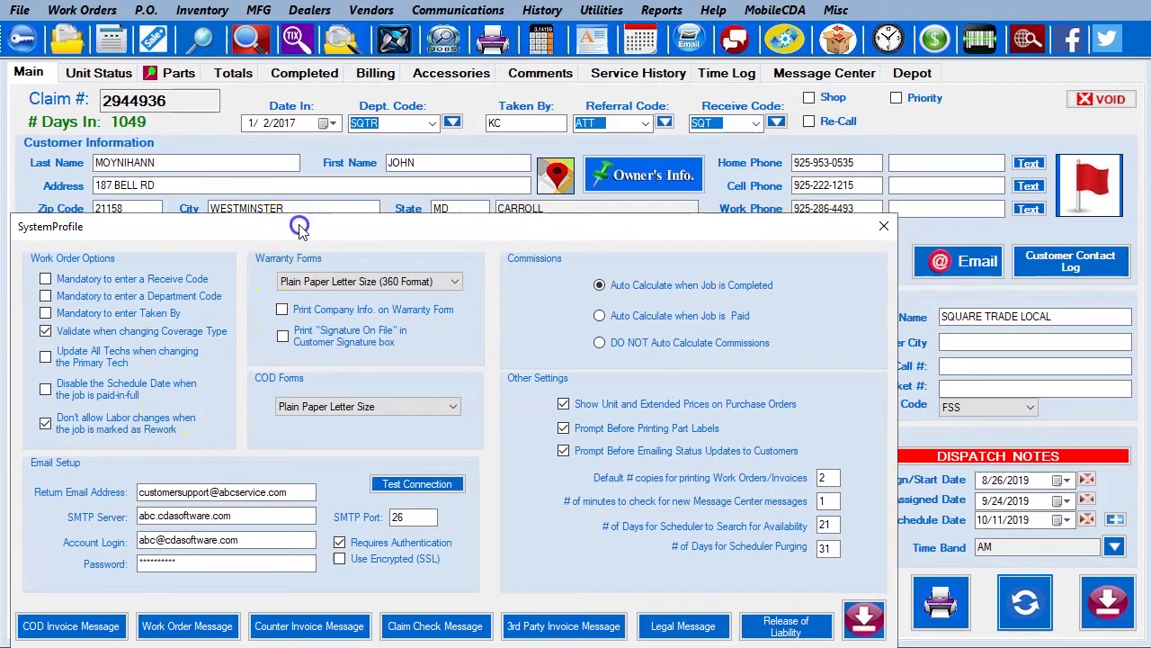
{"action": "left_click_drag", "start_coordinate": [298, 233], "coordinate": [318, 211]}
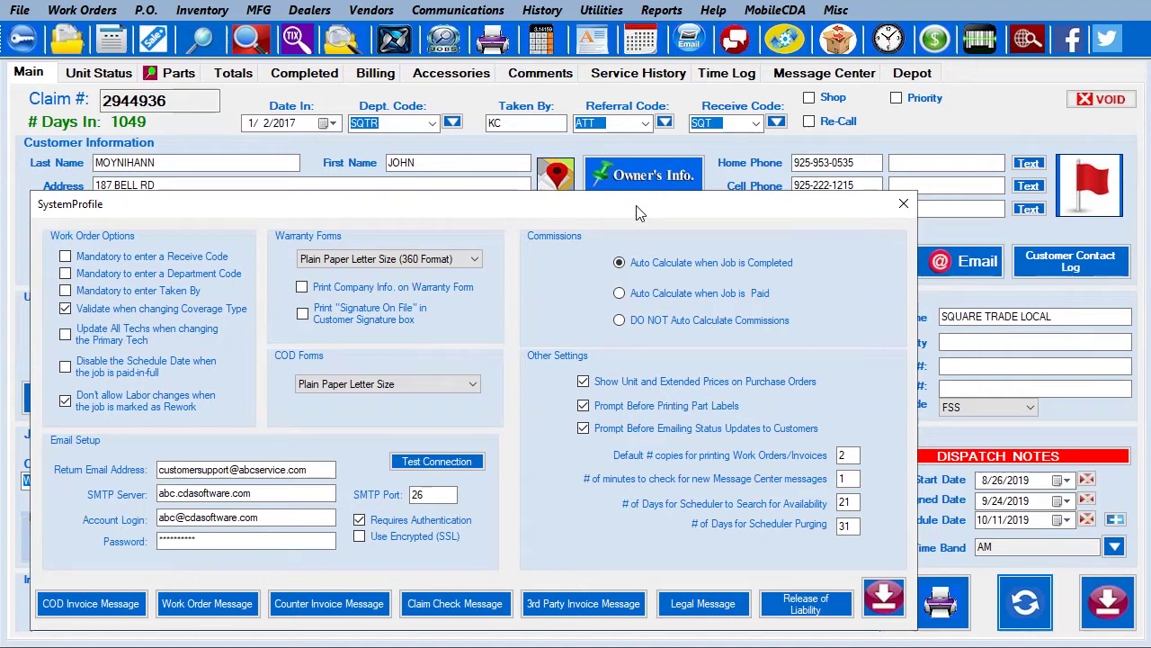
{"action": "left_click_drag", "start_coordinate": [636, 219], "coordinate": [636, 190]}
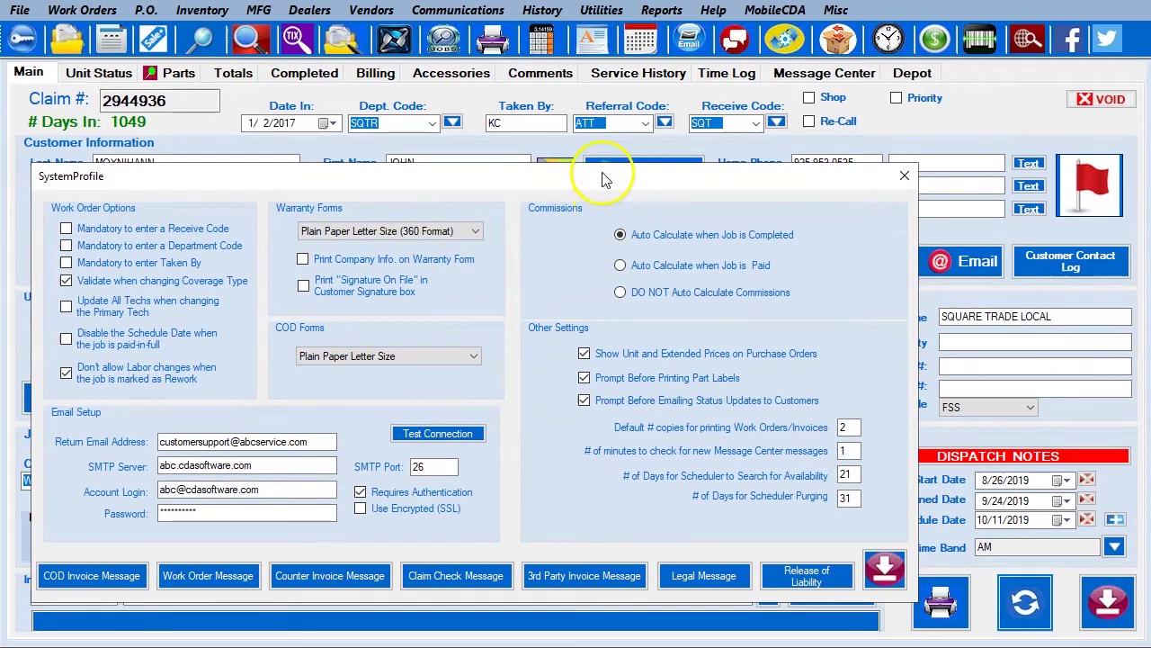
- Close the system settings, flag the claim as a Re-Call and save it
{"action": "left_click", "coordinate": [904, 177]}
{"action": "left_click", "coordinate": [836, 123]}
{"action": "left_click", "coordinate": [1021, 609]}
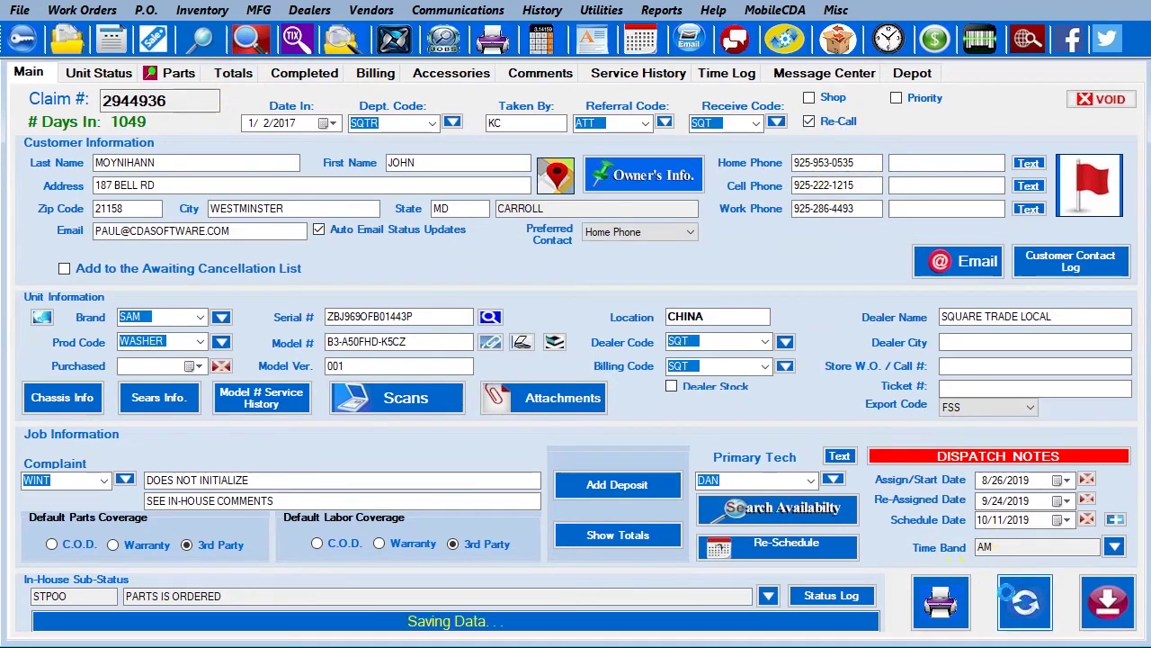
- Add labor code D-001, .DEP CE 2-MAN REBUILD, to the claim's itemized labor charges and save the entry
{"action": "left_click", "coordinate": [222, 74]}
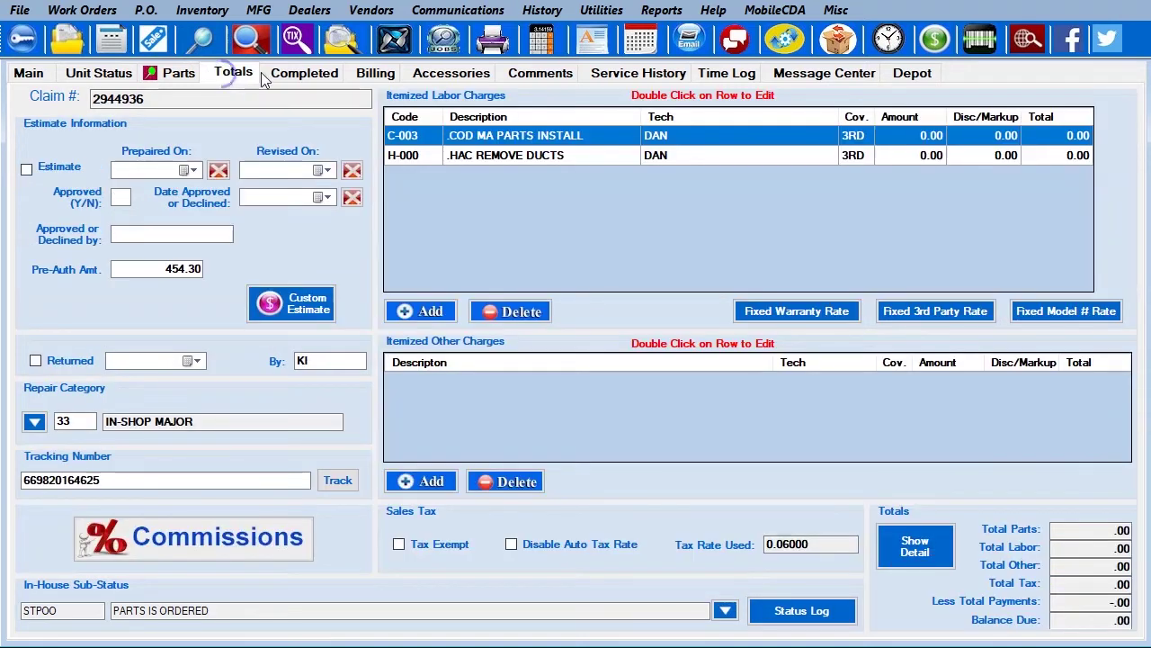
{"action": "left_click", "coordinate": [428, 311]}
{"action": "left_click", "coordinate": [656, 459]}
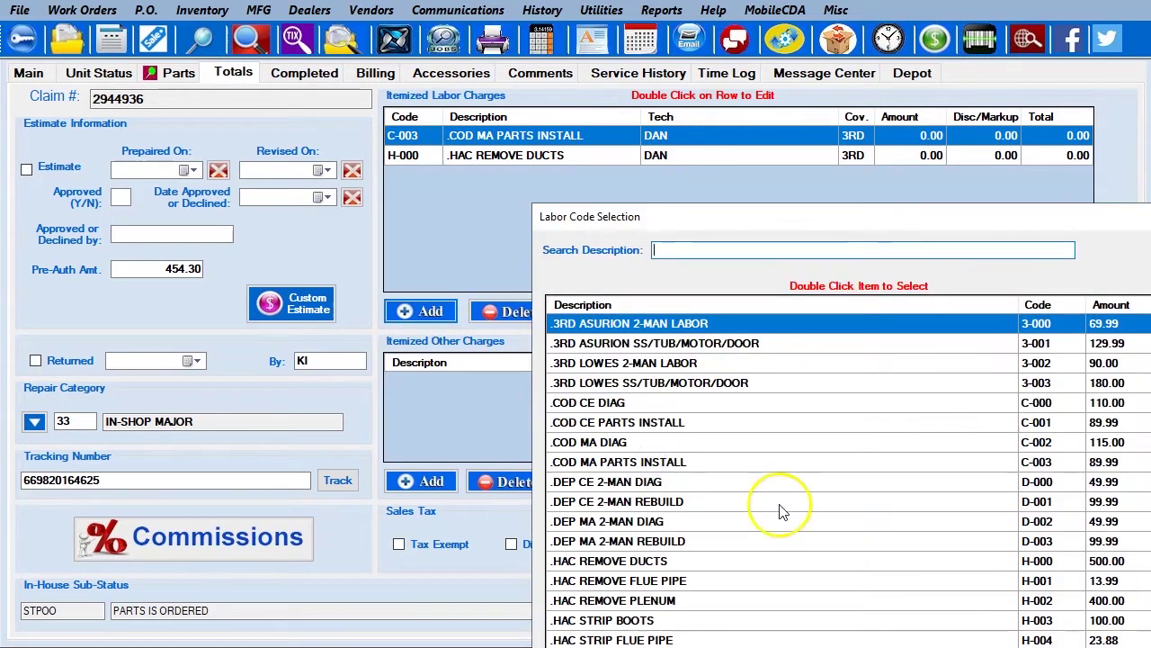
{"action": "left_click", "coordinate": [1107, 503]}
{"action": "double_click", "coordinate": [1106, 503]}
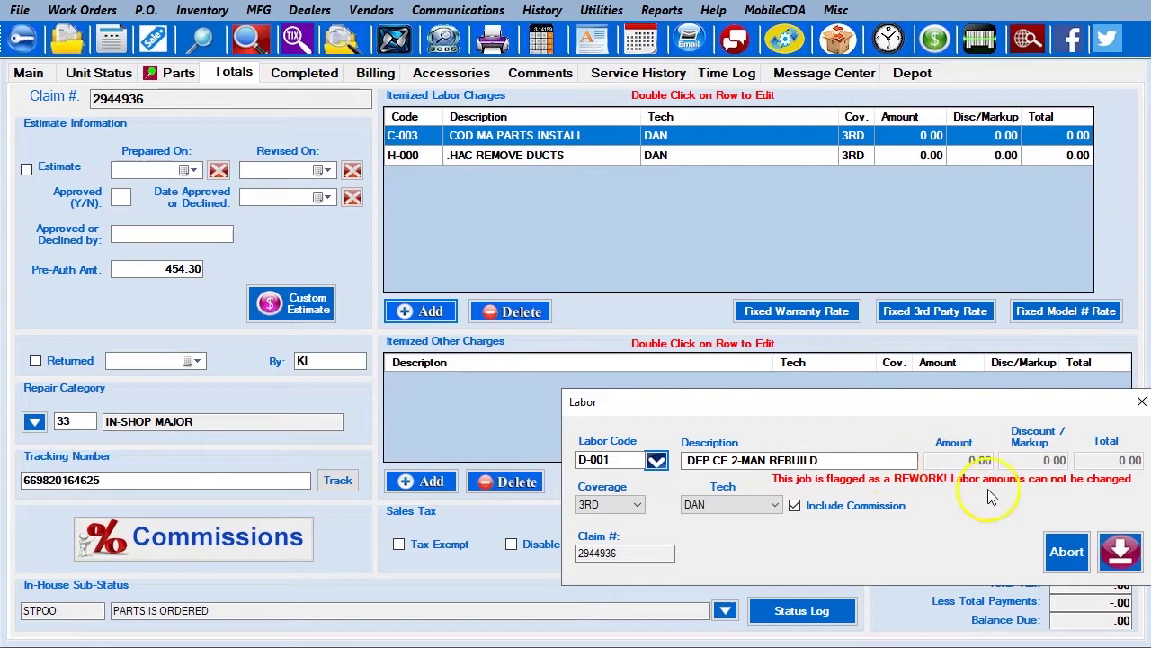
{"action": "left_click", "coordinate": [1120, 552]}
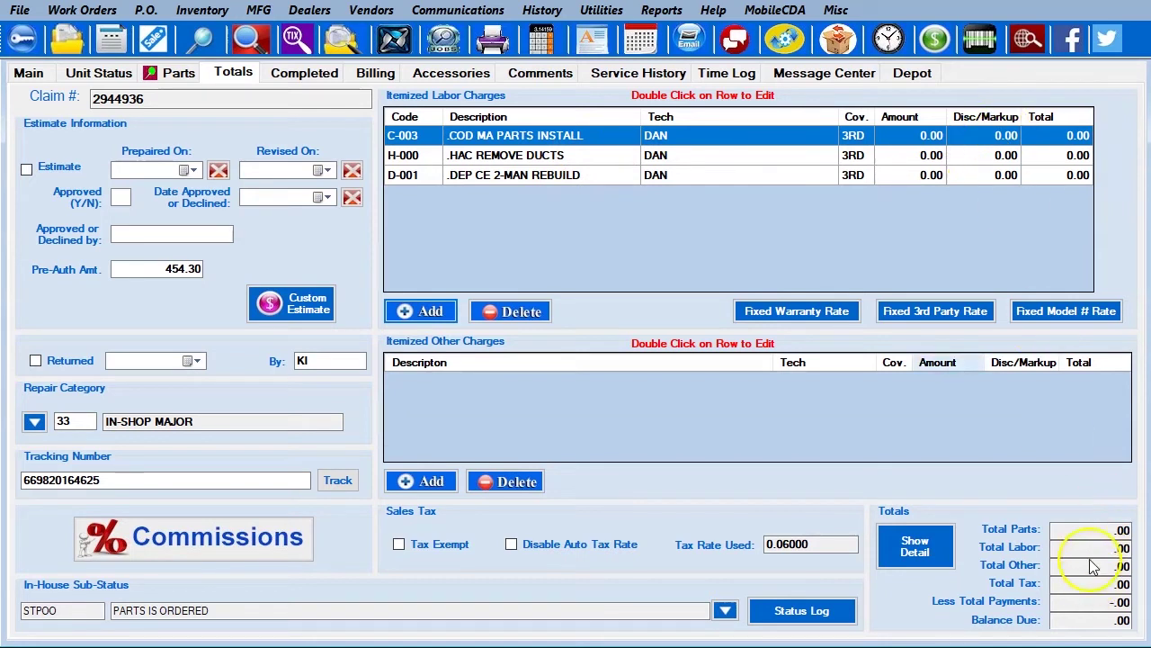
- Reopen the system settings and examine the available COD form formats and the other options without changing them
{"action": "left_click", "coordinate": [601, 10]}
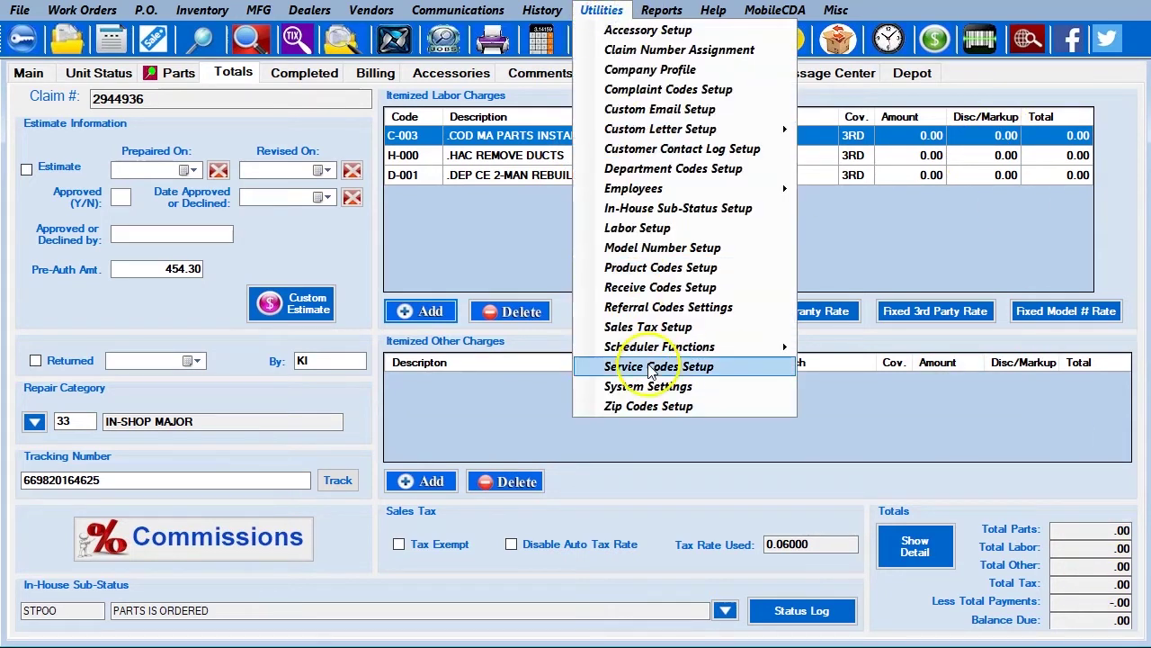
{"action": "left_click", "coordinate": [649, 386]}
{"action": "left_click_drag", "start_coordinate": [758, 291], "coordinate": [396, 101]}
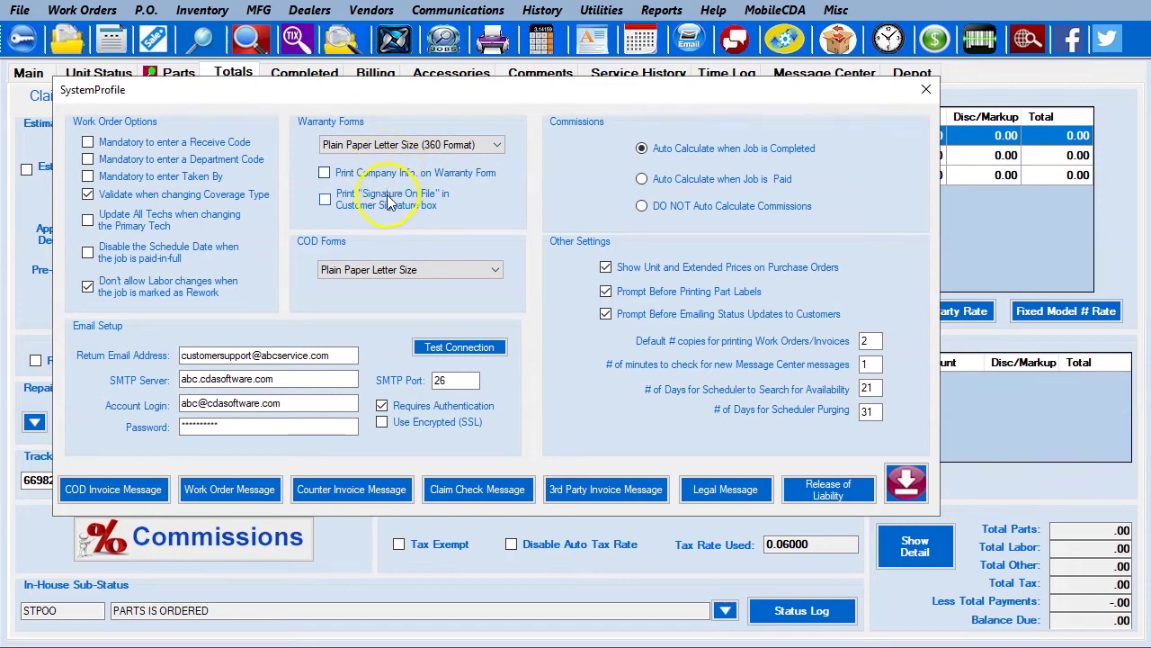
{"action": "left_click", "coordinate": [368, 272]}
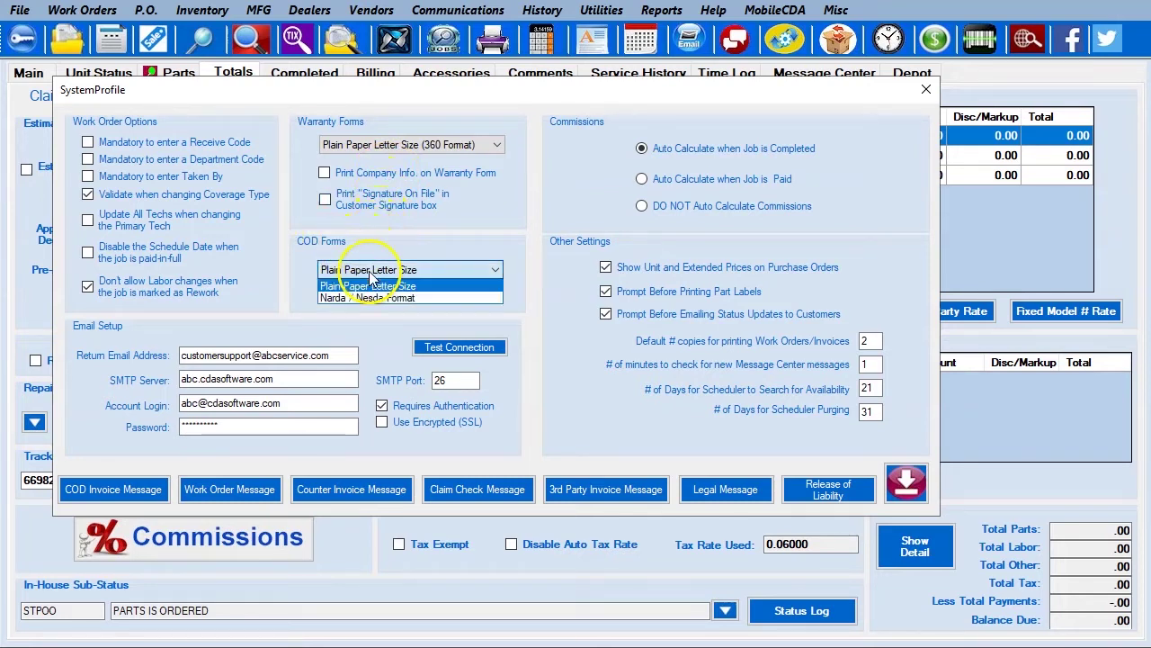
{"action": "left_click", "coordinate": [402, 239]}
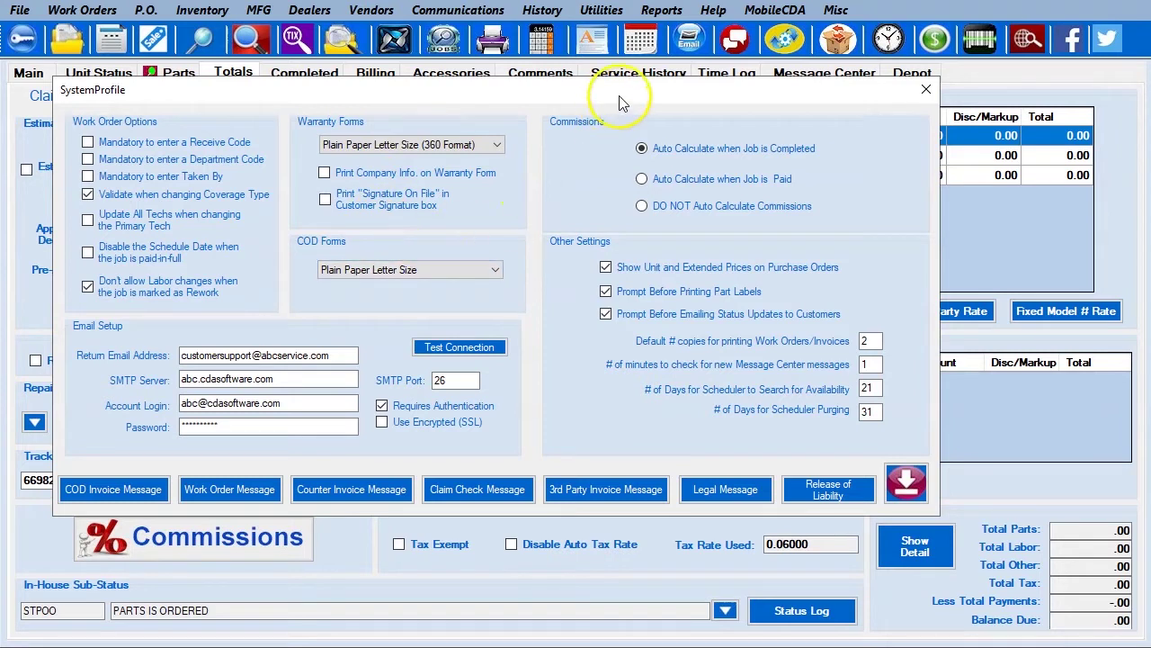
{"action": "left_click_drag", "start_coordinate": [621, 90], "coordinate": [576, 112]}
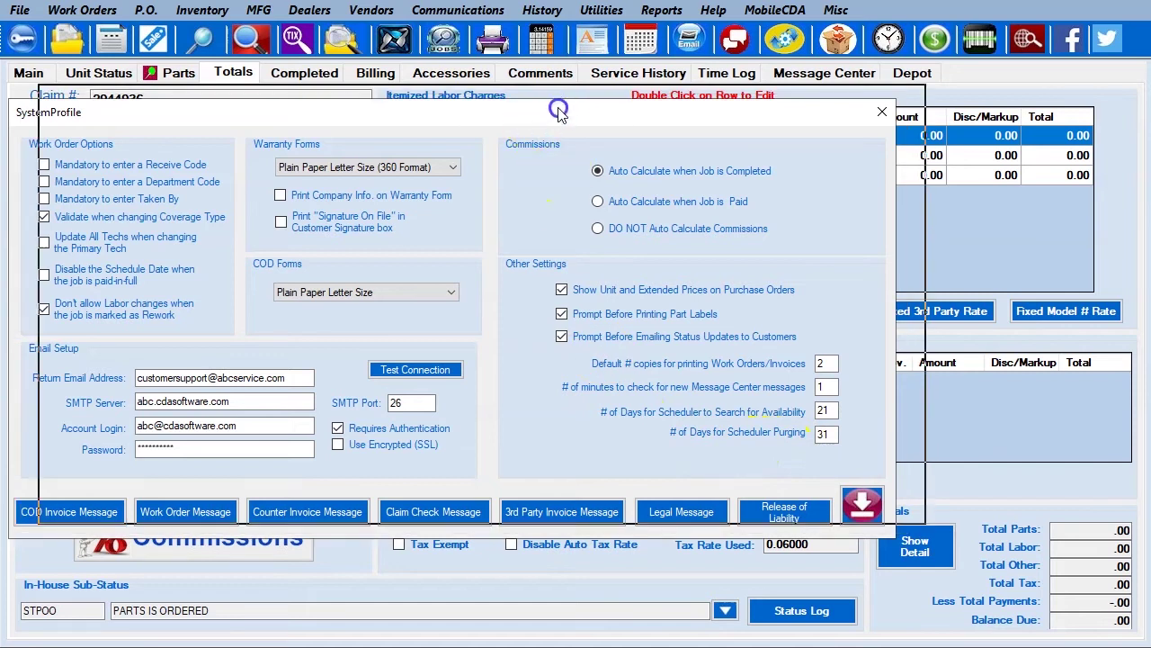
{"action": "left_click_drag", "start_coordinate": [555, 106], "coordinate": [569, 85]}
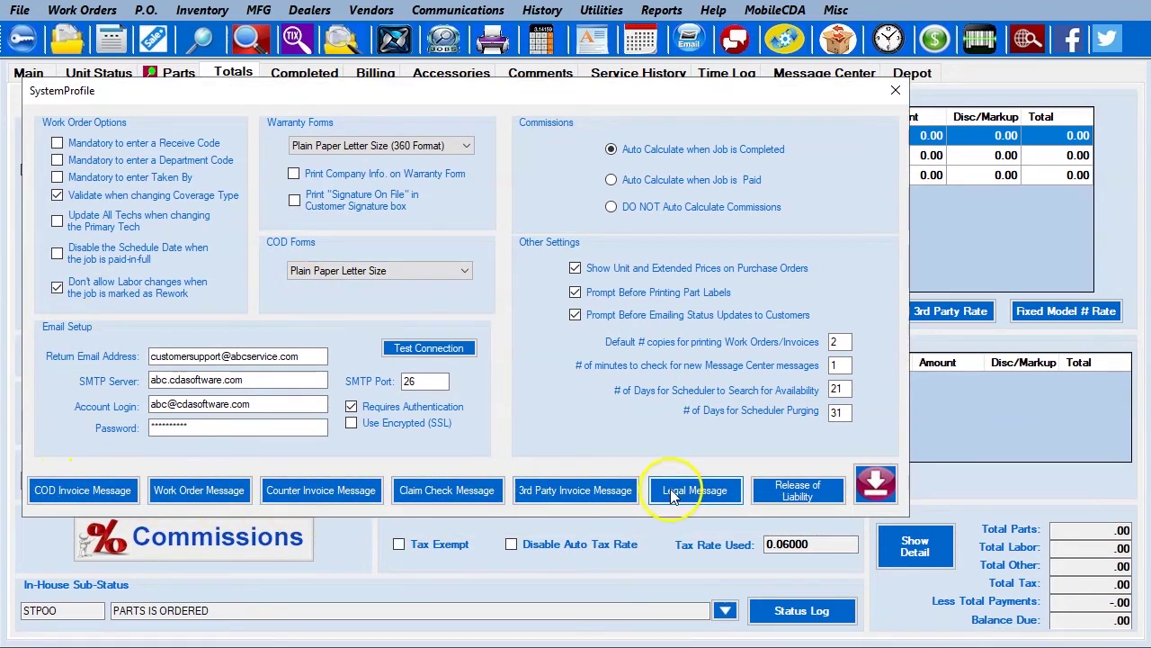
- Review the printed messages for COD invoices, work orders and counter invoices, closing each without changes
{"action": "left_click", "coordinate": [77, 498]}
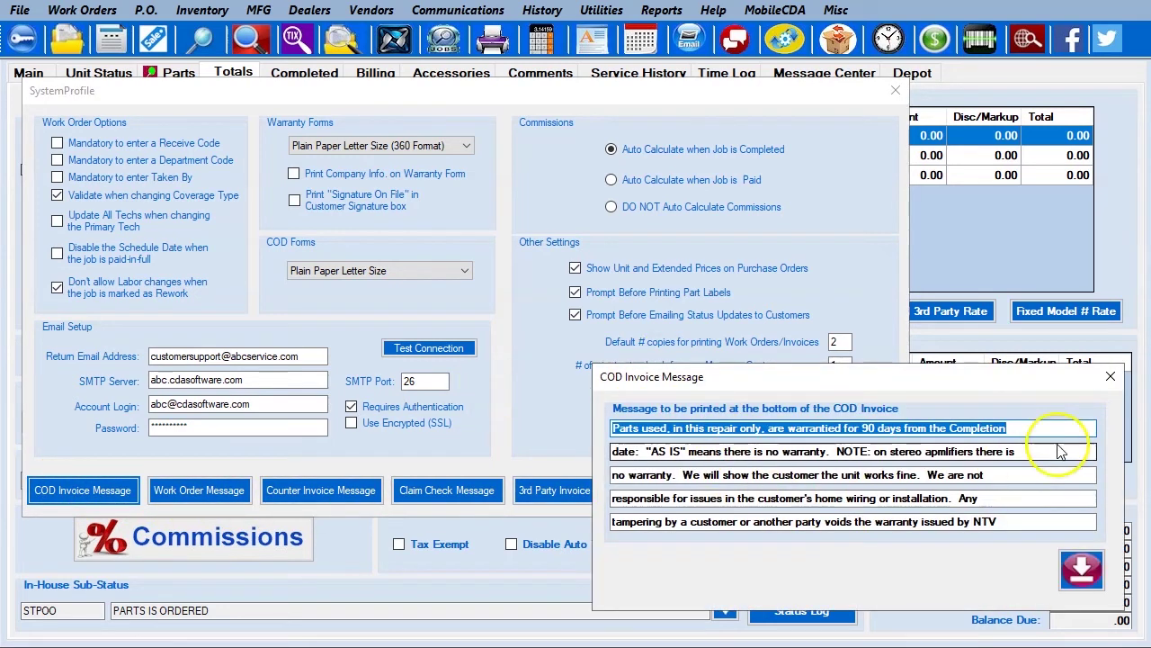
{"action": "left_click", "coordinate": [1110, 376]}
{"action": "left_click", "coordinate": [184, 497]}
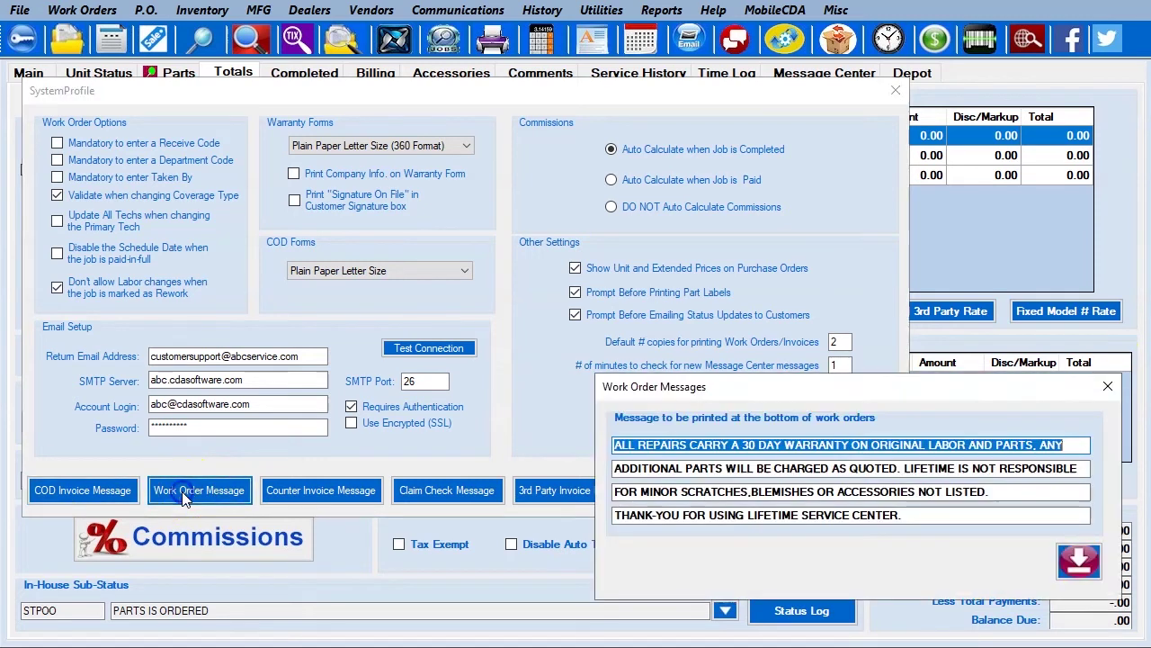
{"action": "left_click", "coordinate": [1110, 384]}
{"action": "left_click", "coordinate": [331, 497]}
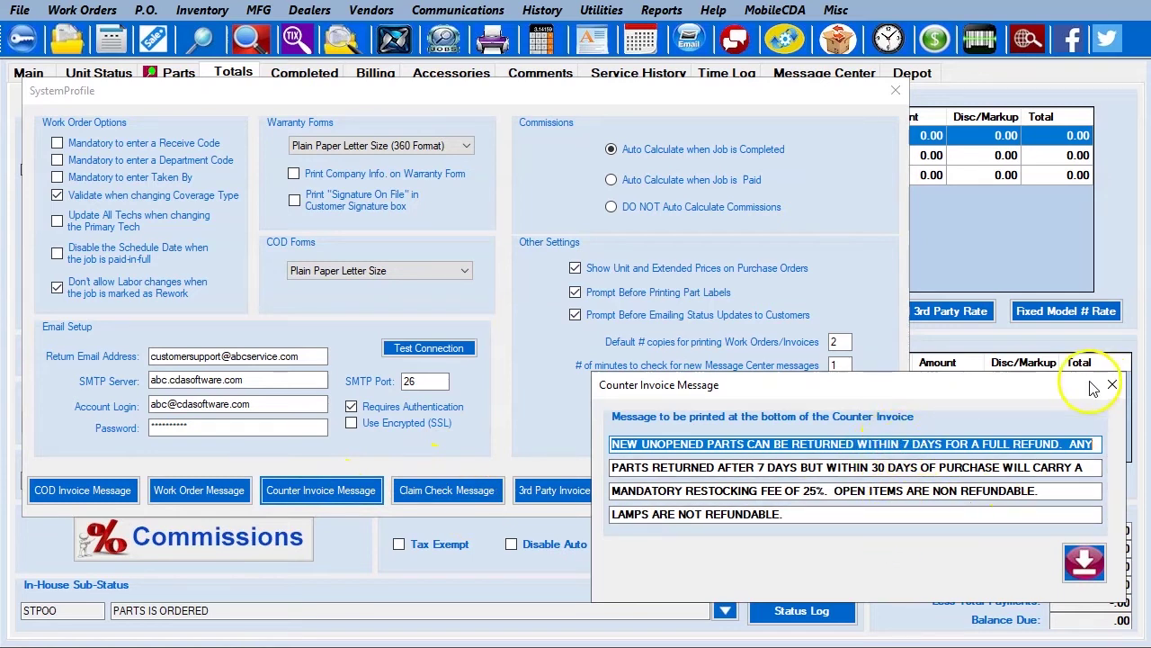
{"action": "left_click", "coordinate": [1112, 385]}
- Review the claim check, 3rd party invoice and legal messages, then close the system settings
{"action": "left_click", "coordinate": [466, 500]}
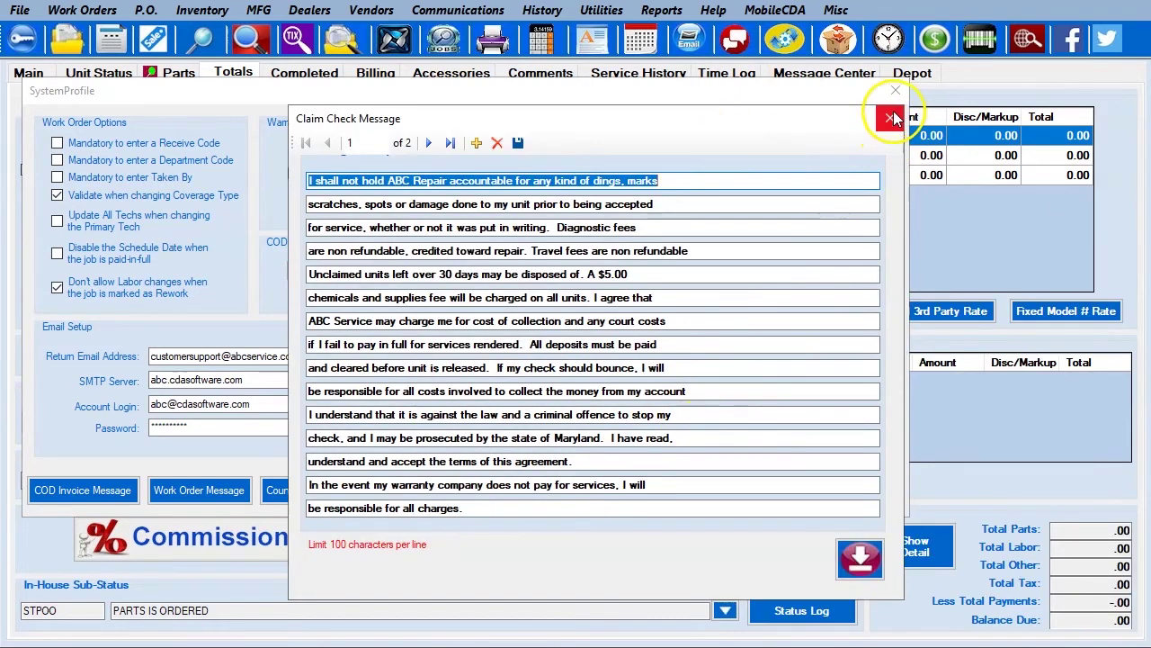
{"action": "left_click", "coordinate": [891, 118]}
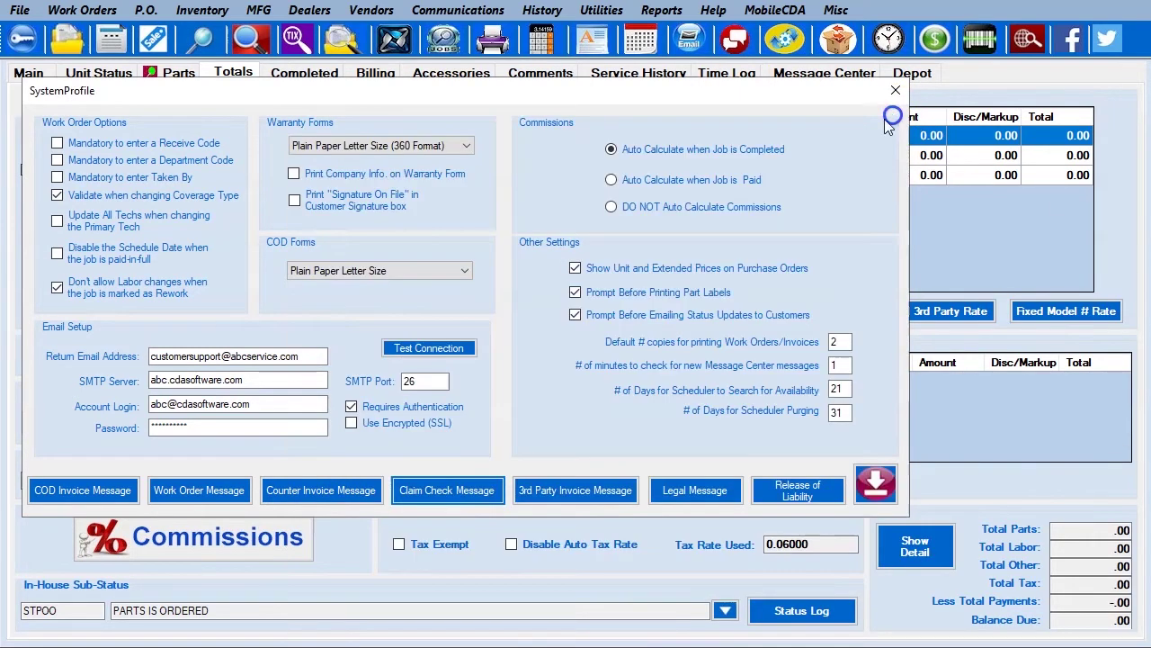
{"action": "left_click", "coordinate": [576, 495]}
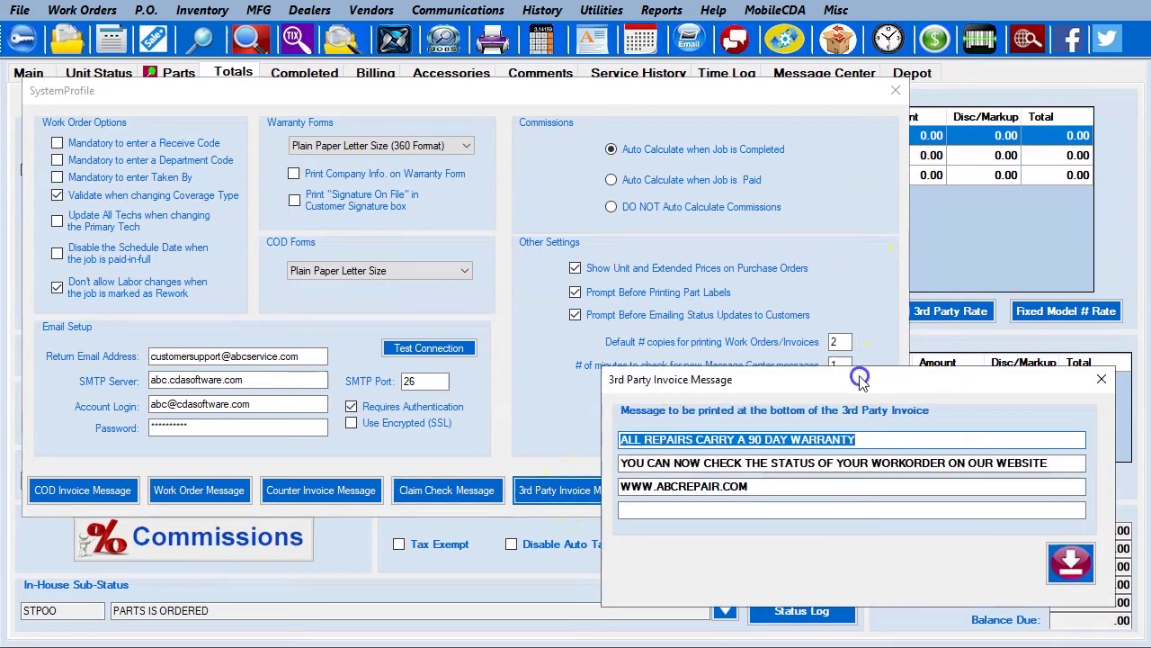
{"action": "left_click", "coordinate": [772, 242]}
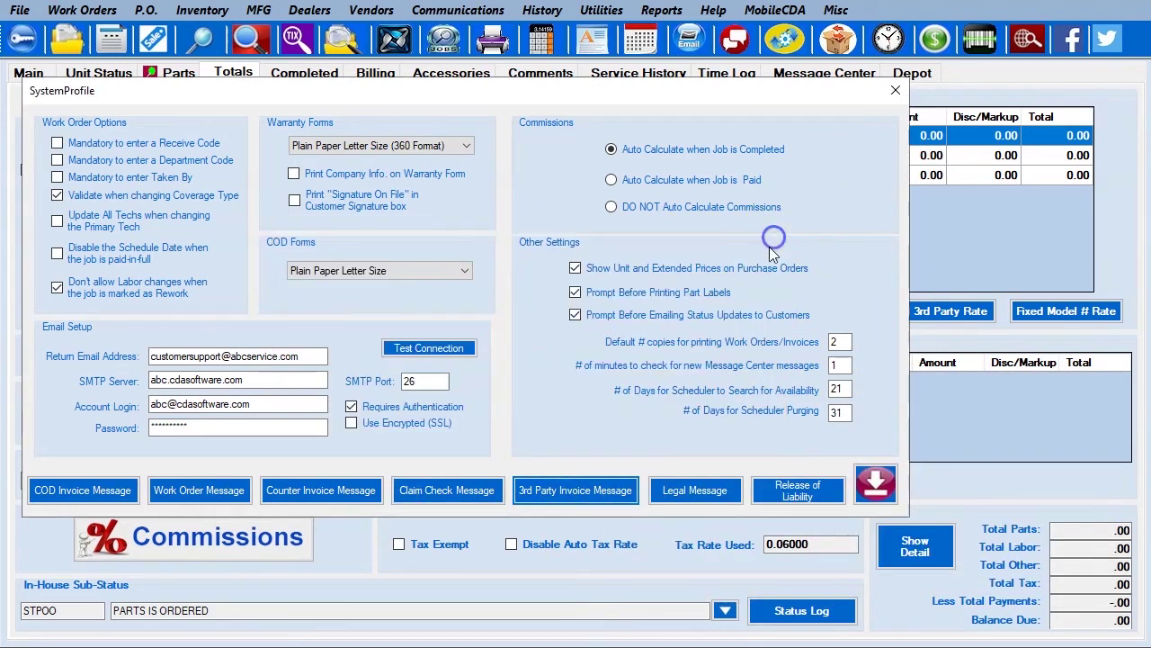
{"action": "left_click", "coordinate": [681, 488]}
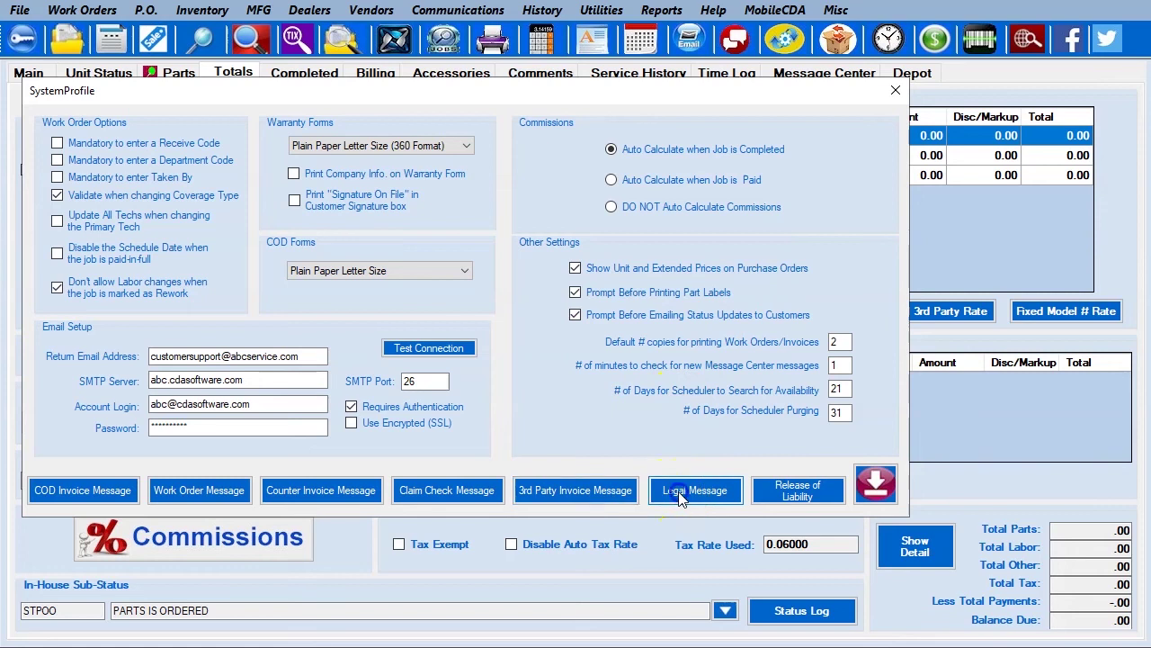
{"action": "left_click_drag", "start_coordinate": [861, 361], "coordinate": [754, 281]}
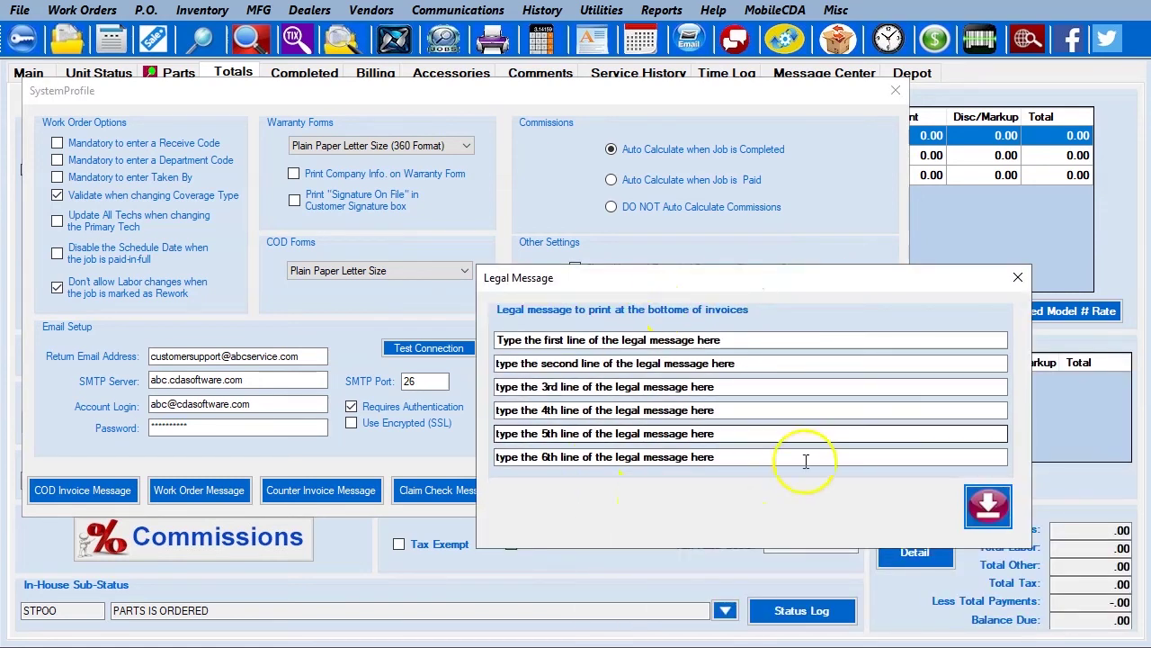
{"action": "left_click", "coordinate": [1011, 278]}
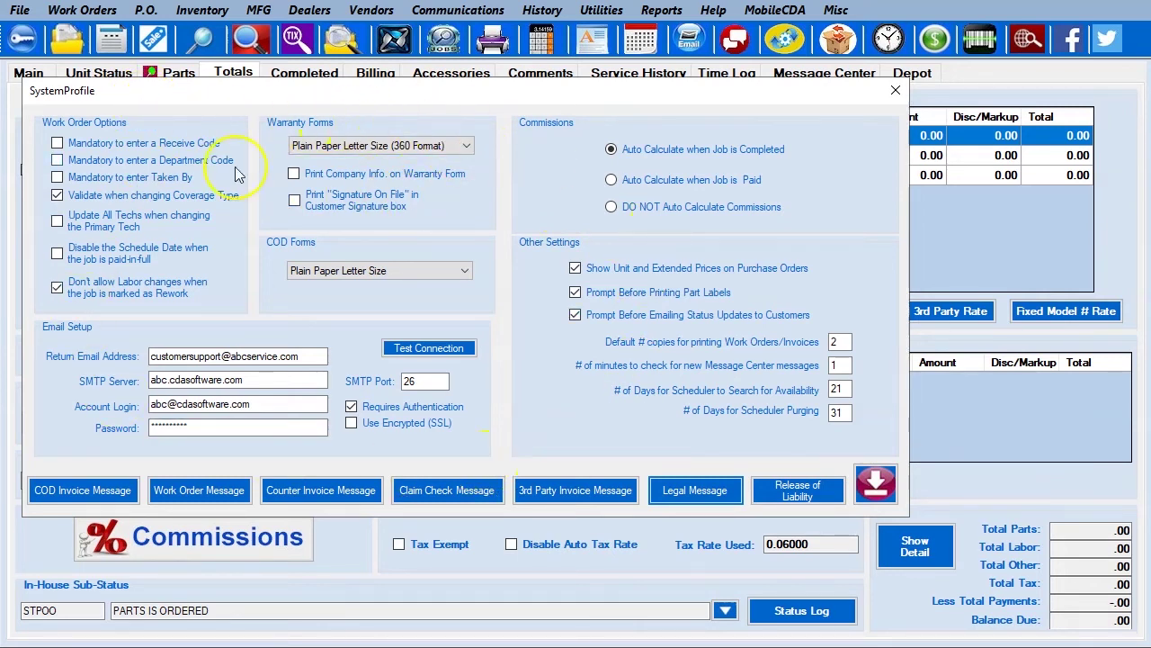
{"action": "left_click", "coordinate": [895, 93]}
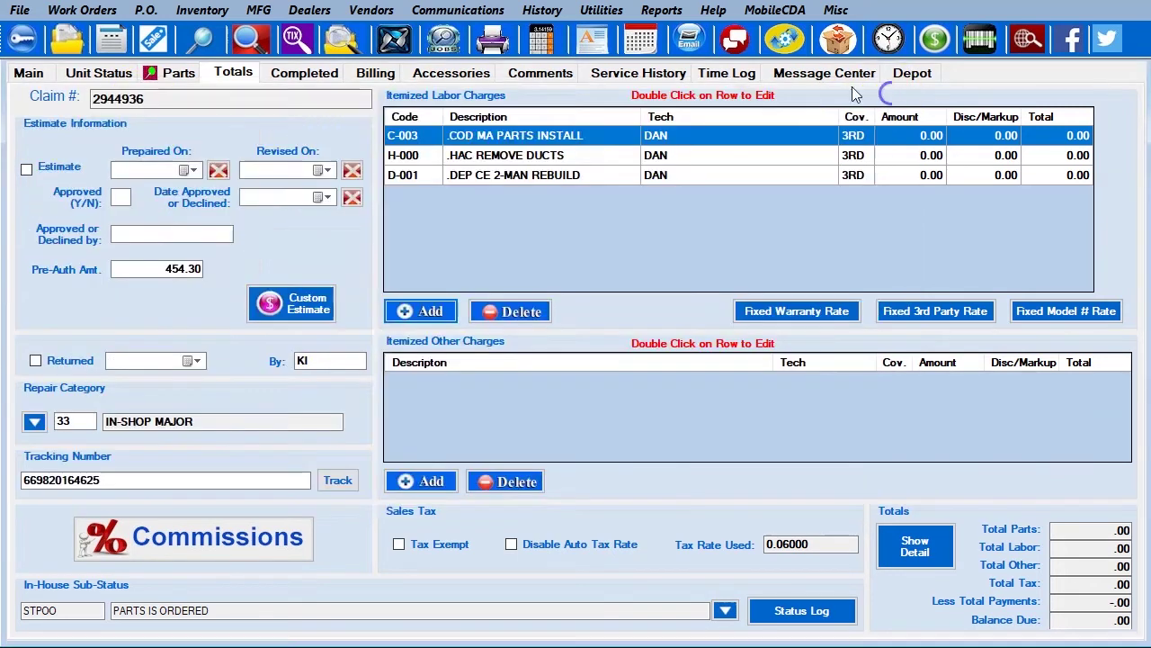
- Open the system settings again from the claim's totals page
{"action": "left_click", "coordinate": [599, 13]}
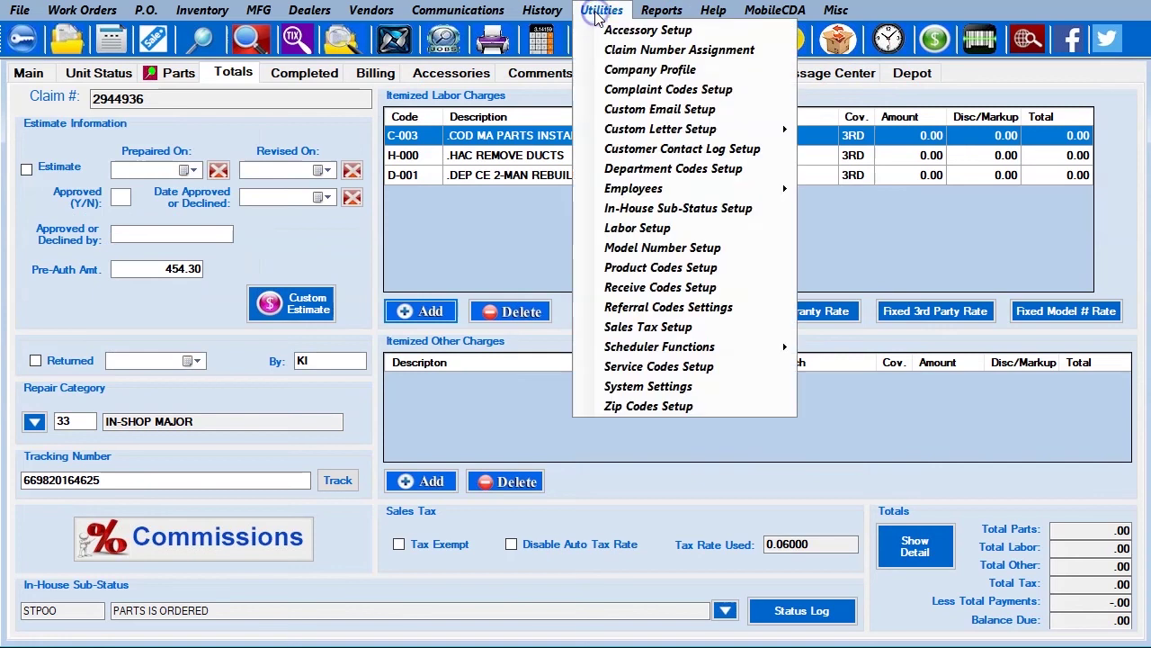
{"action": "left_click", "coordinate": [646, 386]}
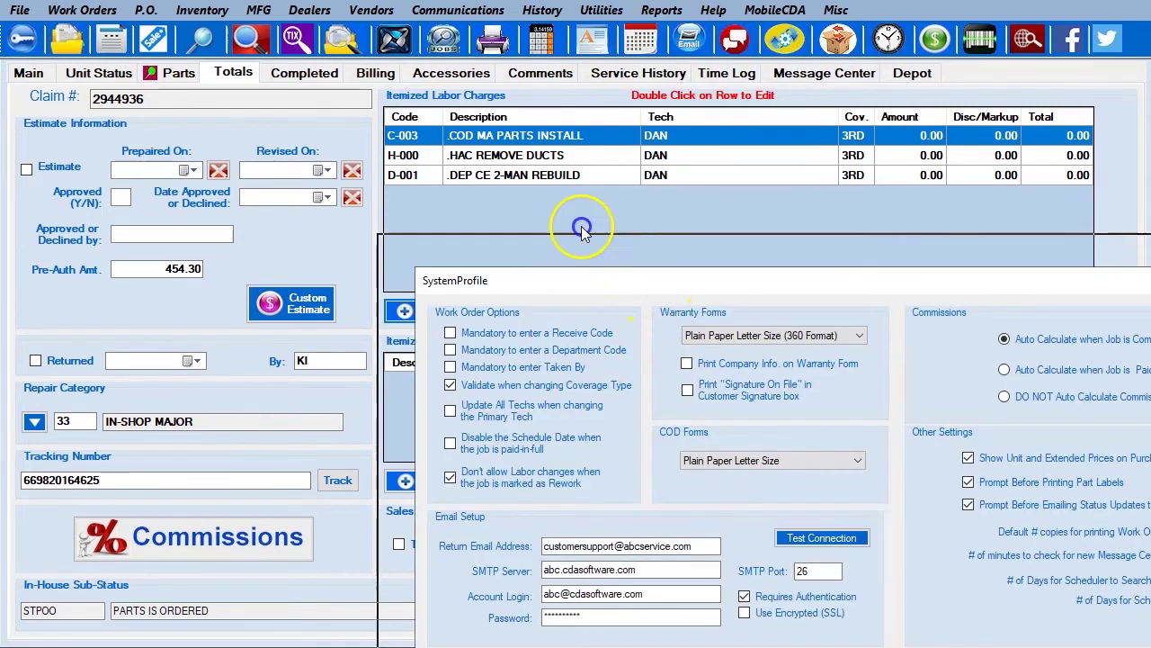